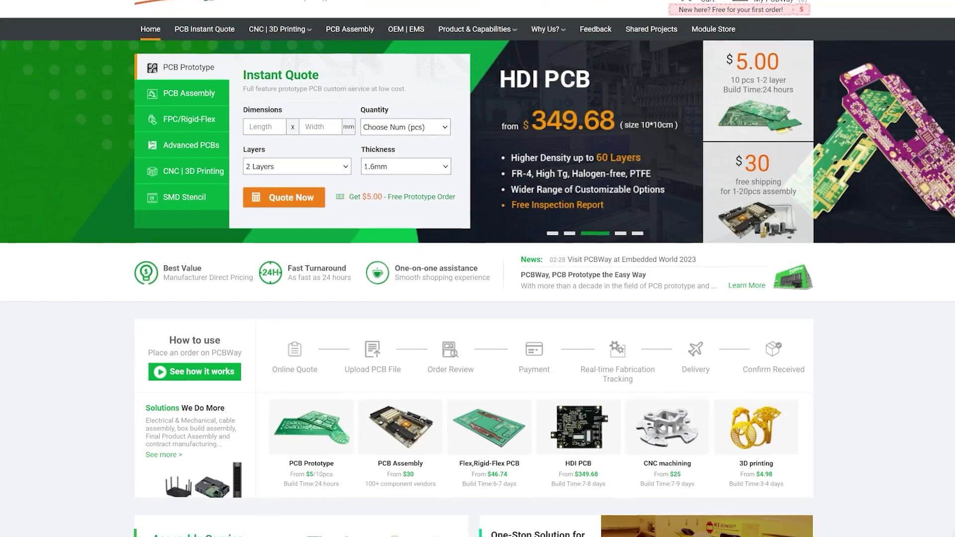
Step: Look through the PCBWay homepage, the PCB specification options and the shared projects, videos and nominees
{"action": "scroll", "coordinate": [478, 269], "scroll_direction": "down", "scroll_amount": 3}
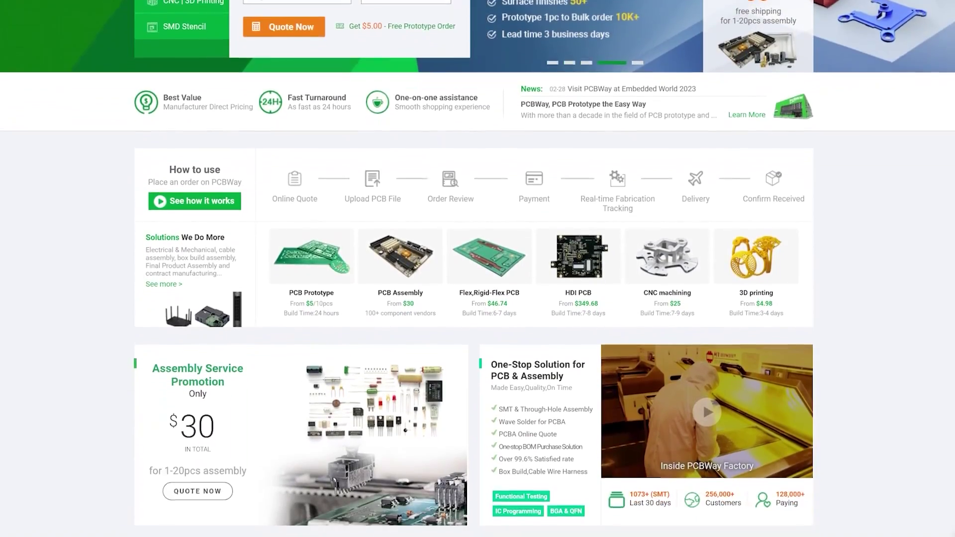
{"action": "scroll", "coordinate": [478, 268], "scroll_direction": "down", "scroll_amount": 2}
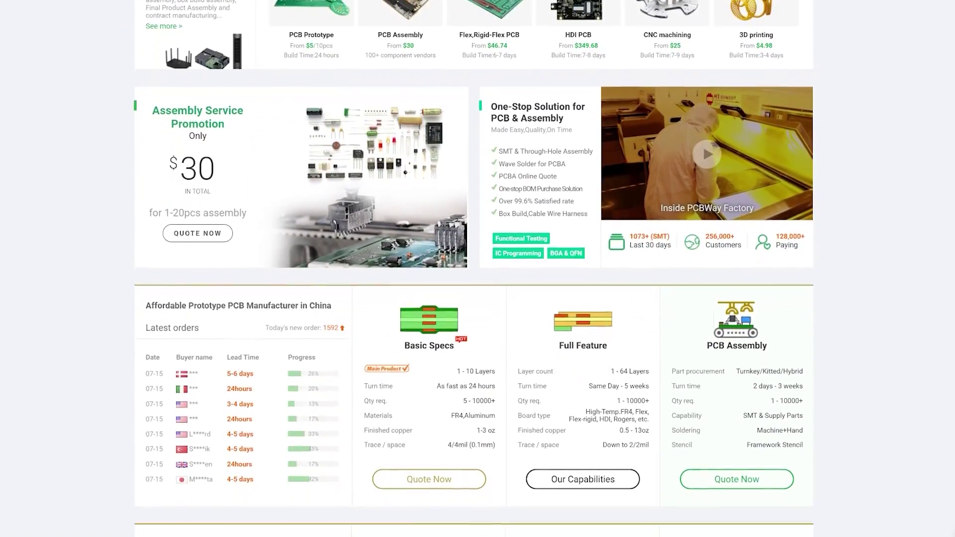
{"action": "scroll", "coordinate": [477, 269], "scroll_direction": "down", "scroll_amount": 6}
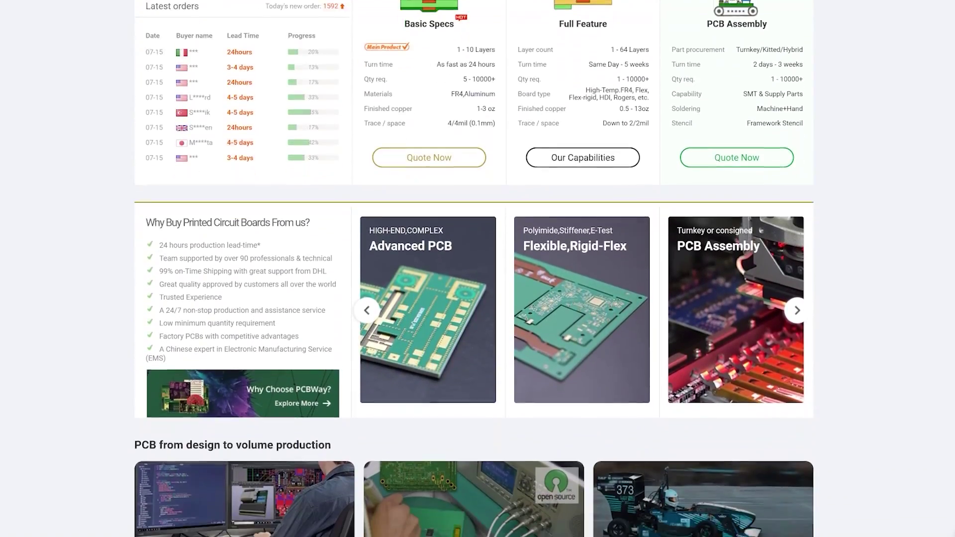
{"action": "scroll", "coordinate": [478, 268], "scroll_direction": "down", "scroll_amount": 4}
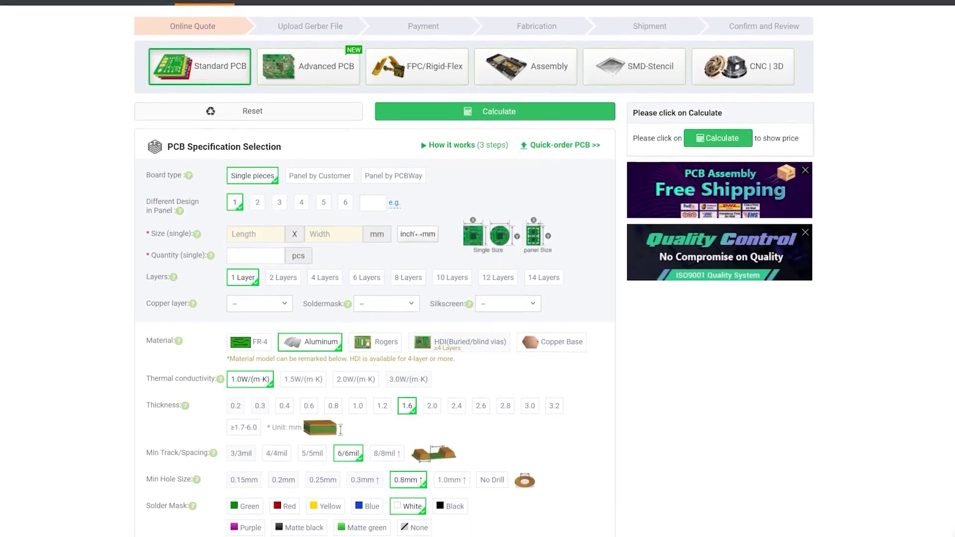
{"action": "scroll", "coordinate": [477, 268], "scroll_direction": "down", "scroll_amount": 4}
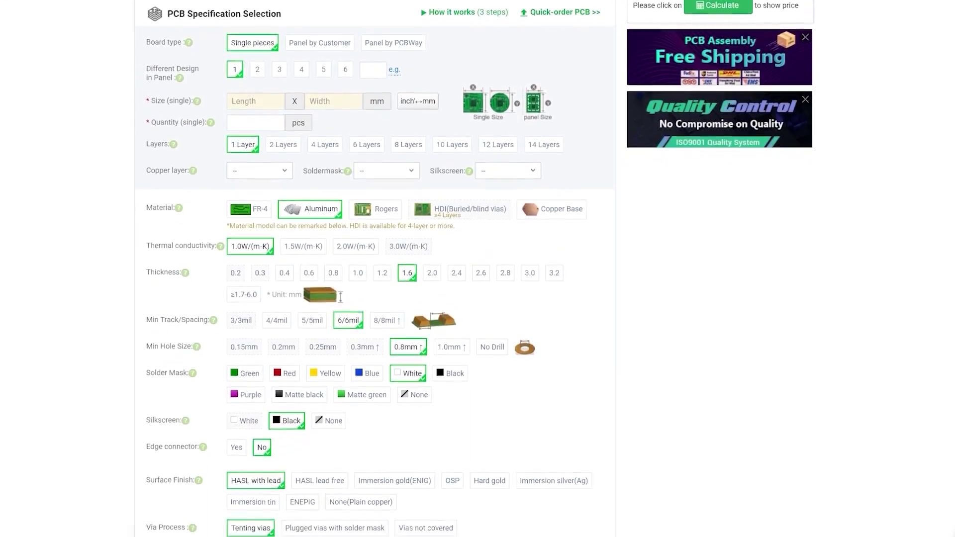
{"action": "scroll", "coordinate": [478, 268], "scroll_direction": "down", "scroll_amount": 4}
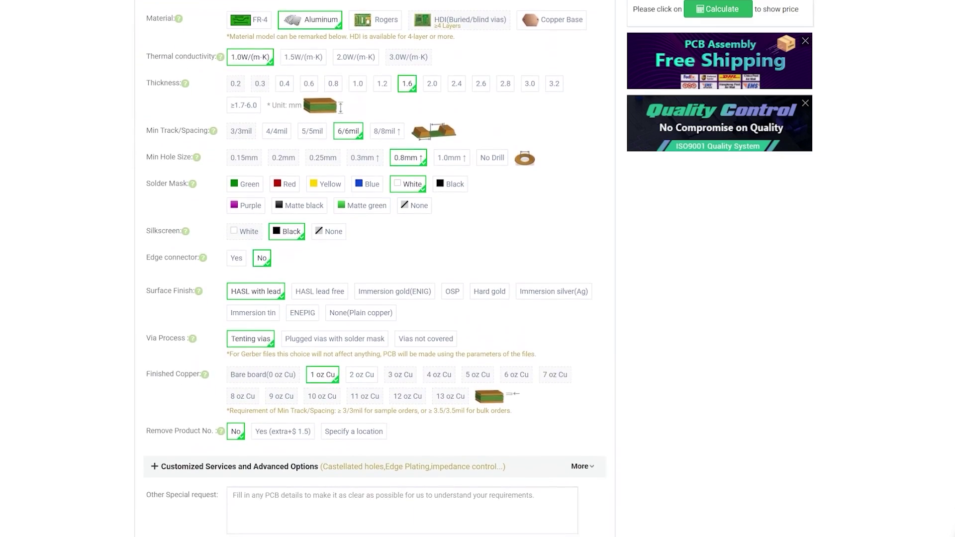
{"action": "scroll", "coordinate": [478, 269], "scroll_direction": "down", "scroll_amount": 3}
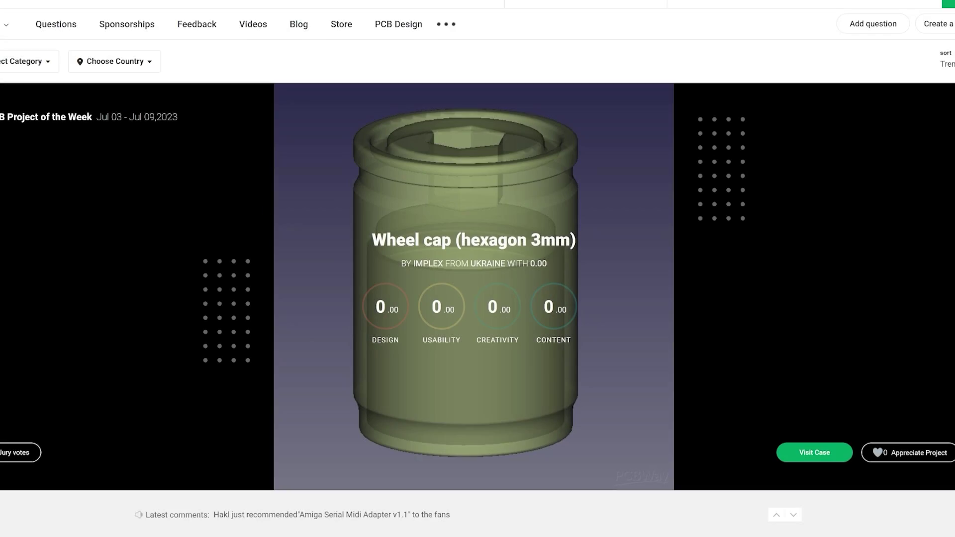
{"action": "scroll", "coordinate": [478, 268], "scroll_direction": "down", "scroll_amount": 5}
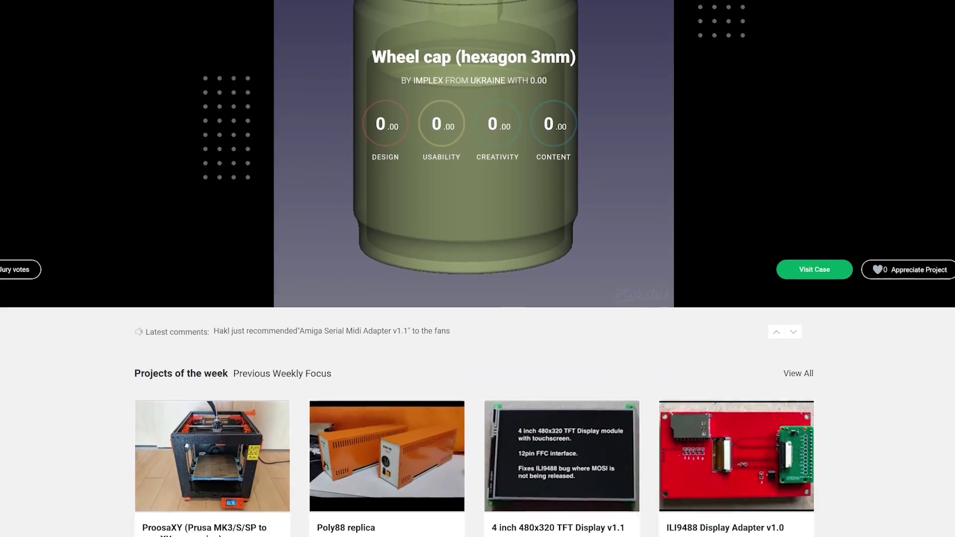
{"action": "scroll", "coordinate": [478, 268], "scroll_direction": "down", "scroll_amount": 6}
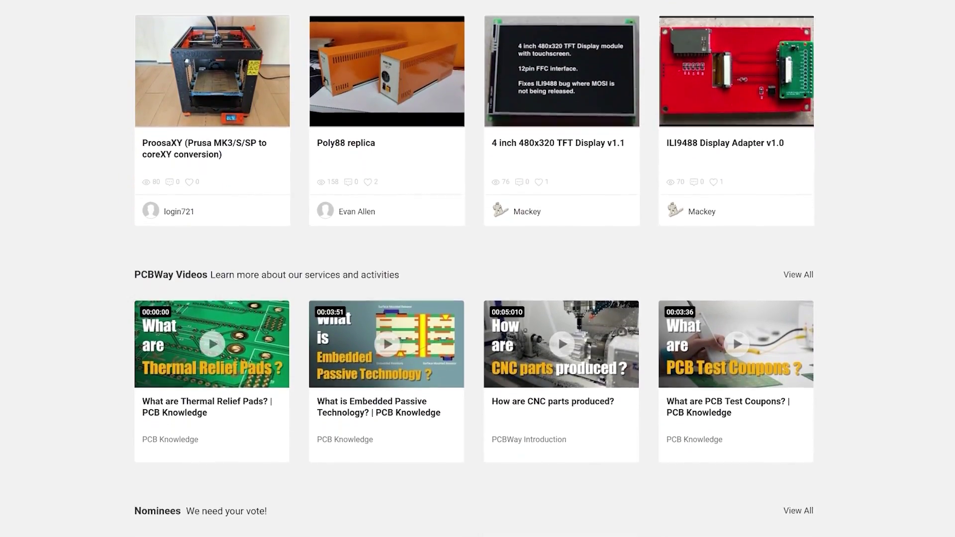
{"action": "scroll", "coordinate": [477, 269], "scroll_direction": "down", "scroll_amount": 6}
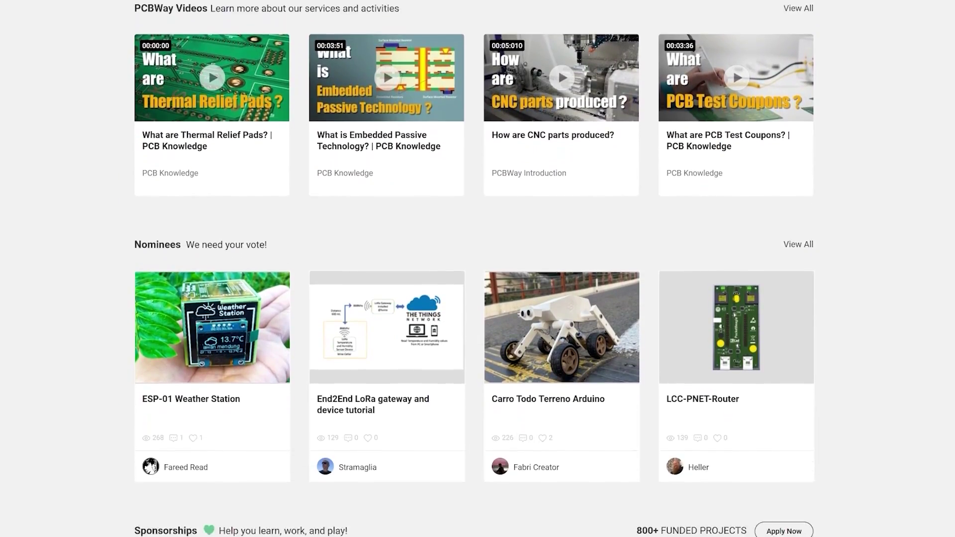
{"action": "scroll", "coordinate": [478, 269], "scroll_direction": "down", "scroll_amount": 5}
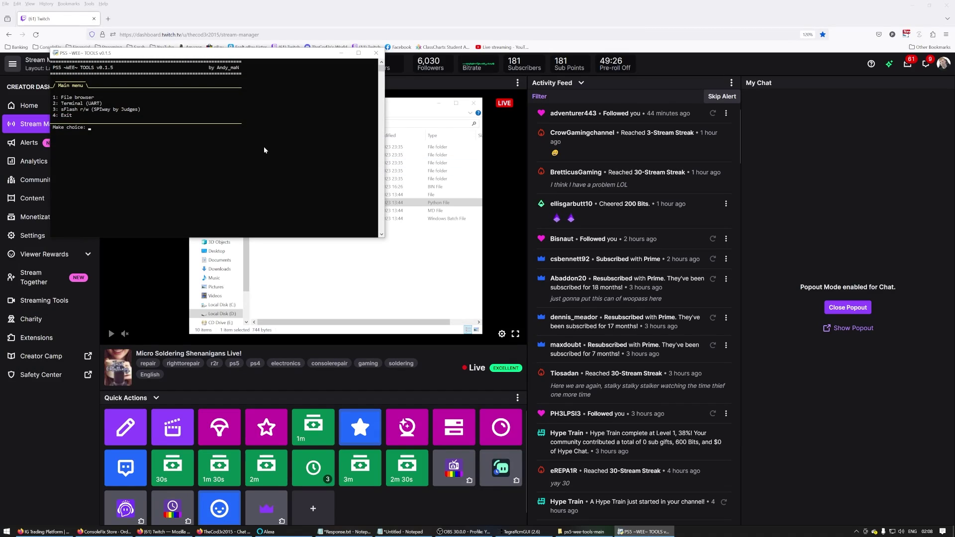
Step: Start the UART terminal, enable EMC command mode and send the "errlog clear" command
{"action": "key", "text": "2"}
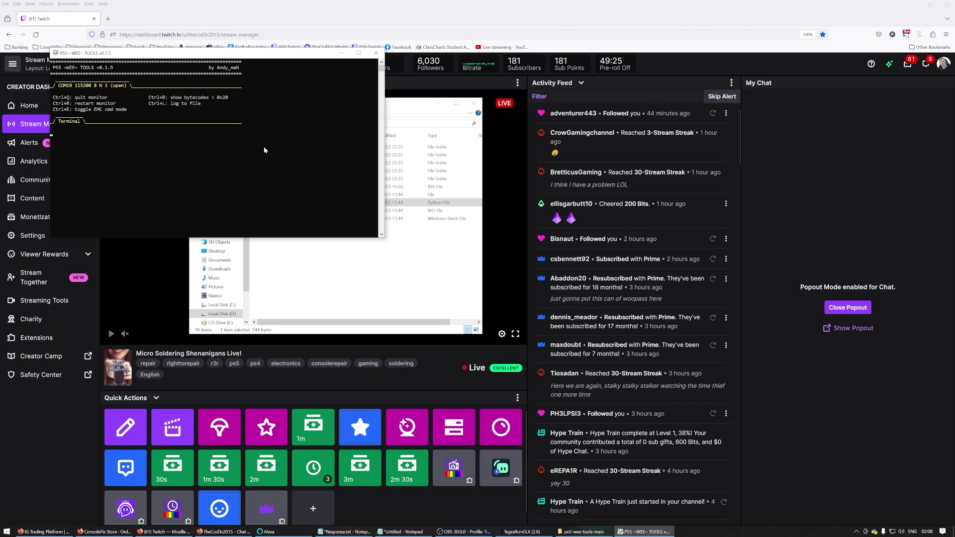
{"action": "key", "text": "ctrl+e"}
{"action": "type", "text": "errlog"}
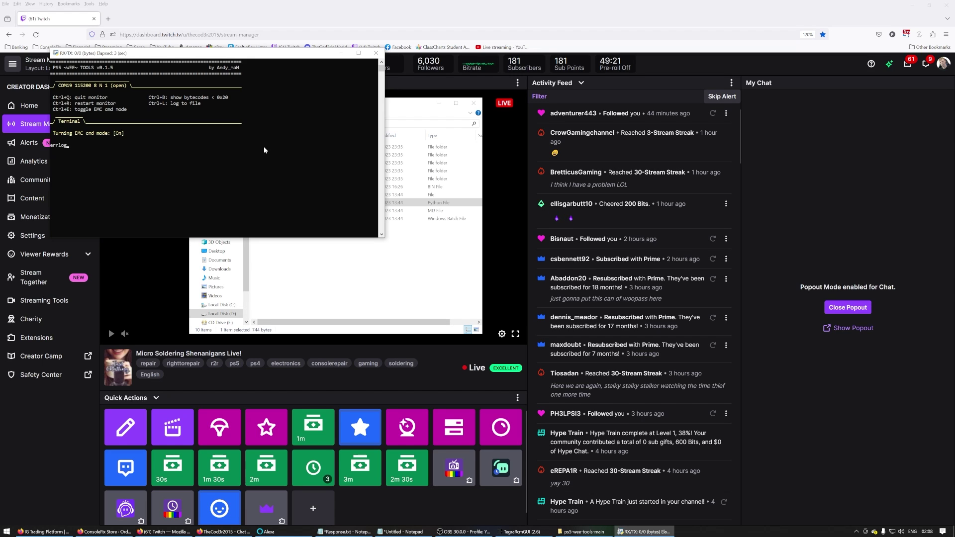
{"action": "type", "text": " clear"}
{"action": "key", "text": "Return"}
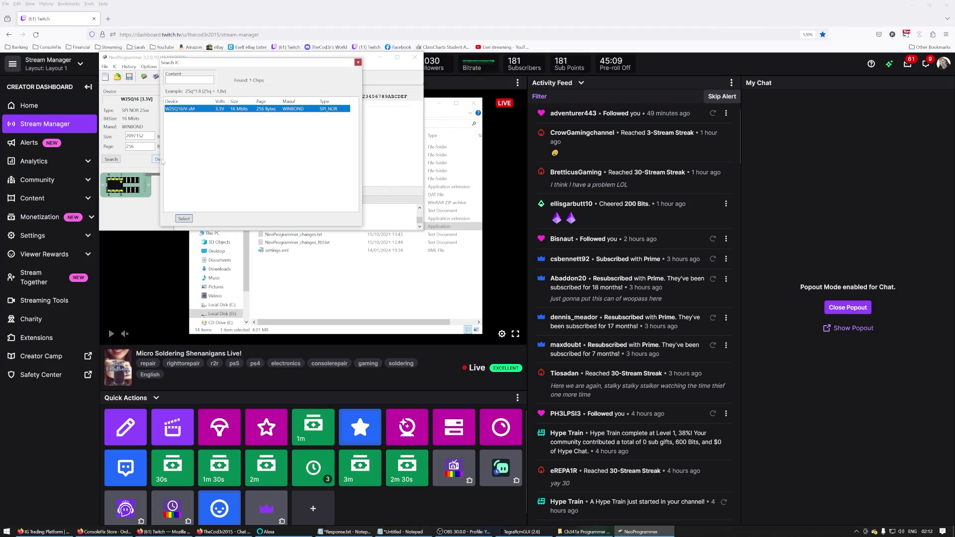
Step: Select the W25Q16JV-xM chip and read its full contents into the NeoProgrammer buffer, with the window maximized
{"action": "left_click", "coordinate": [190, 220]}
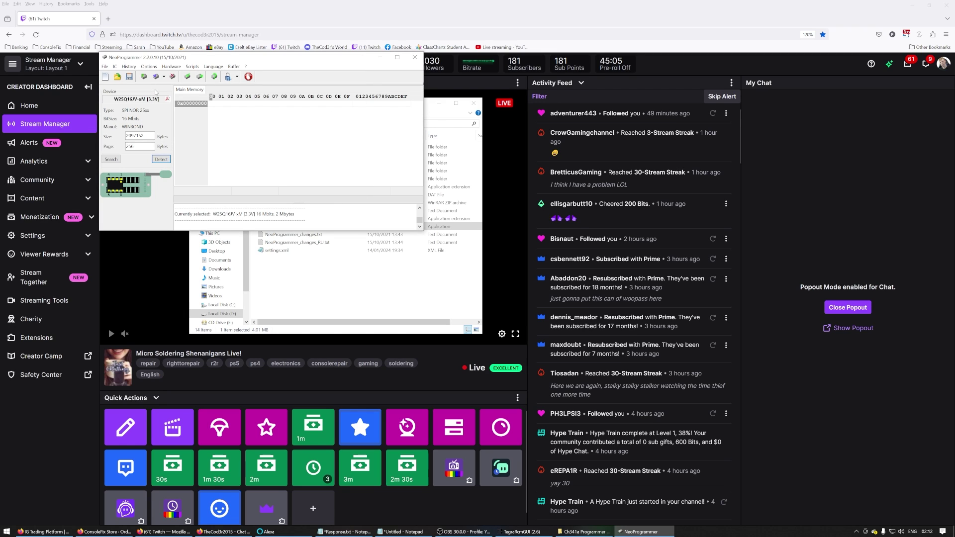
{"action": "left_click", "coordinate": [144, 77]}
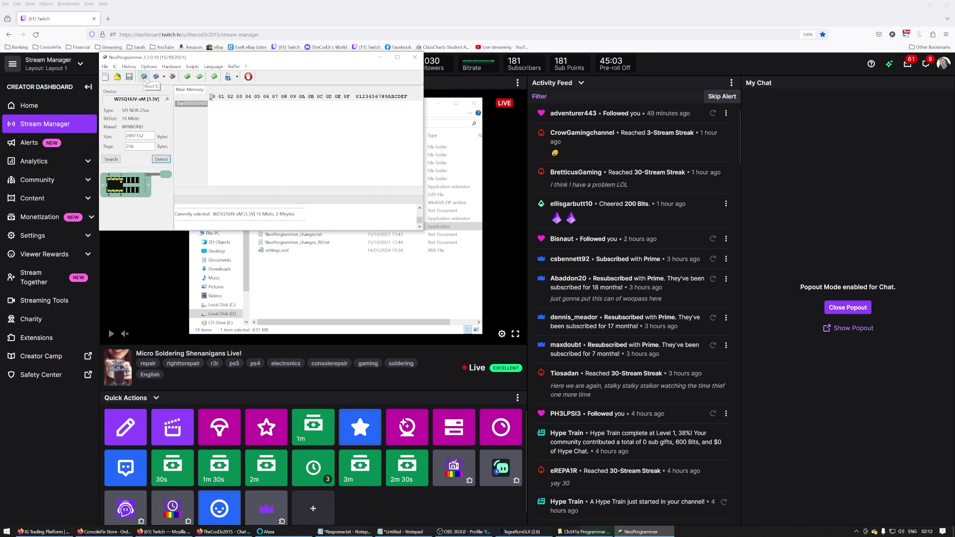
{"action": "left_click", "coordinate": [397, 57]}
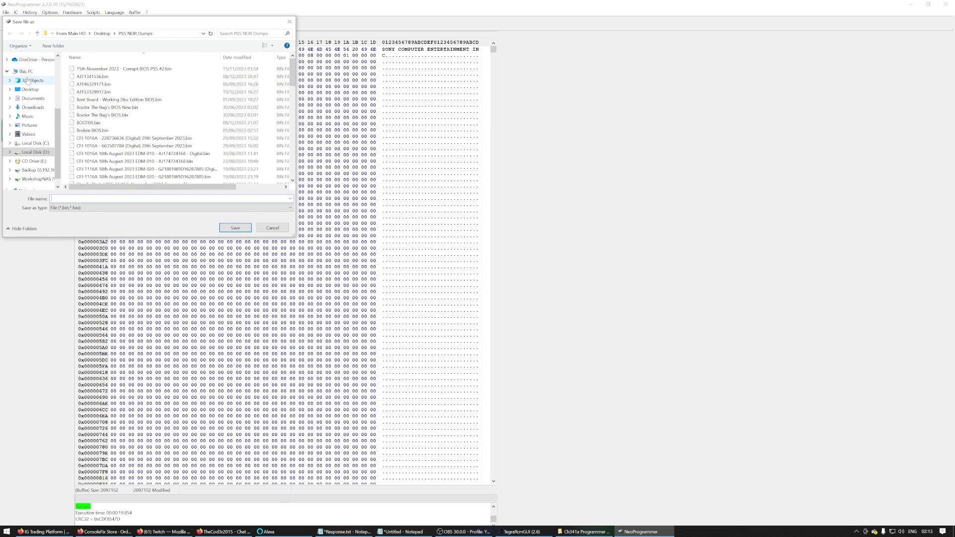
Step: Save the chip dump on the Desktop under the name "Decks Top"
{"action": "left_click", "coordinate": [29, 89]}
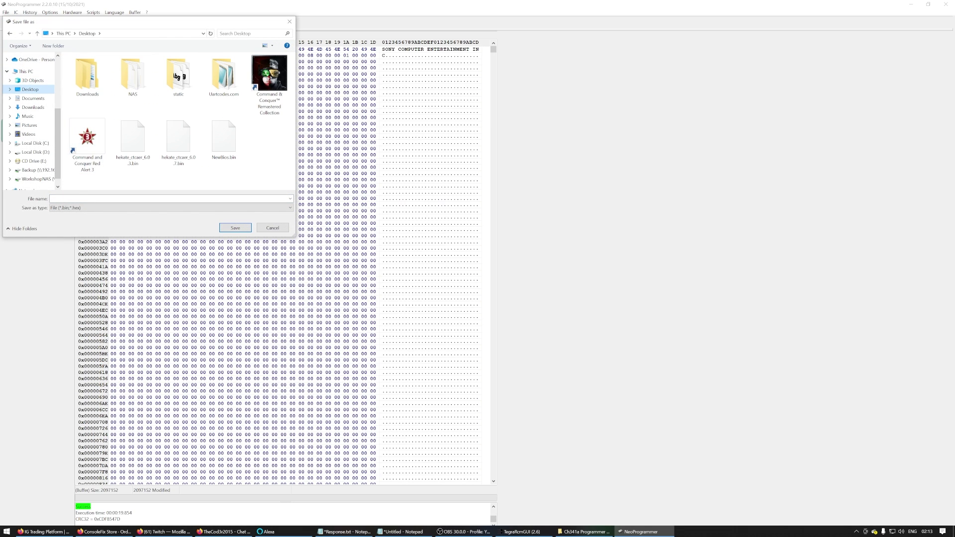
{"action": "left_click", "coordinate": [170, 199]}
{"action": "type", "text": "Decks Top"}
{"action": "key", "text": "Return"}
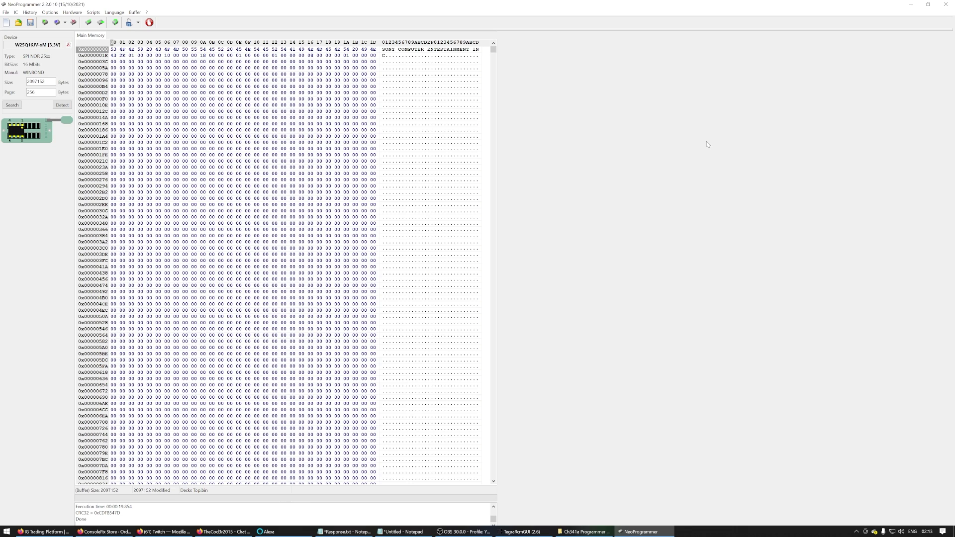
Step: Launch PS5 NOR Modifier.exe from the From Main HD\Desktop\PS5 NOR Modifier folder on the D: drive
{"action": "key", "text": "super+e"}
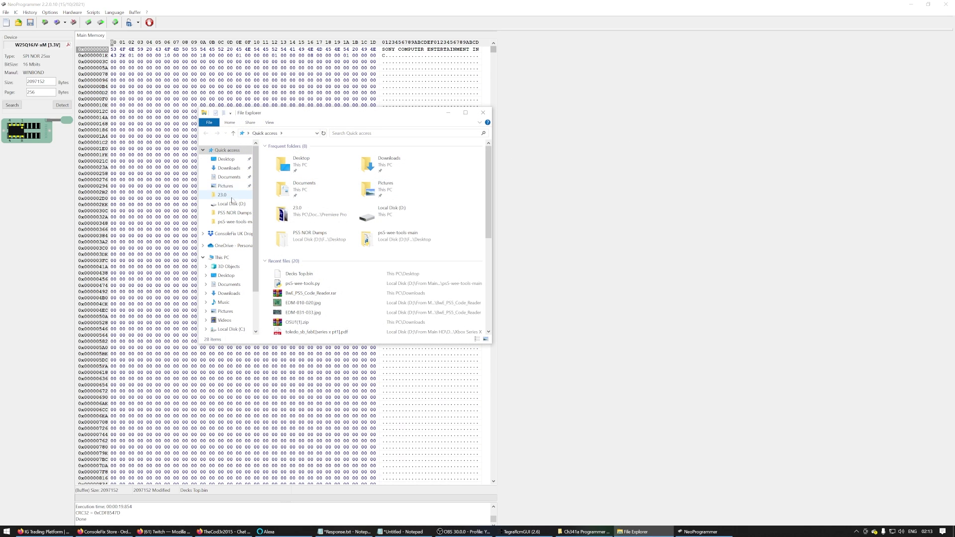
{"action": "left_click", "coordinate": [232, 204]}
{"action": "left_click", "coordinate": [297, 157]}
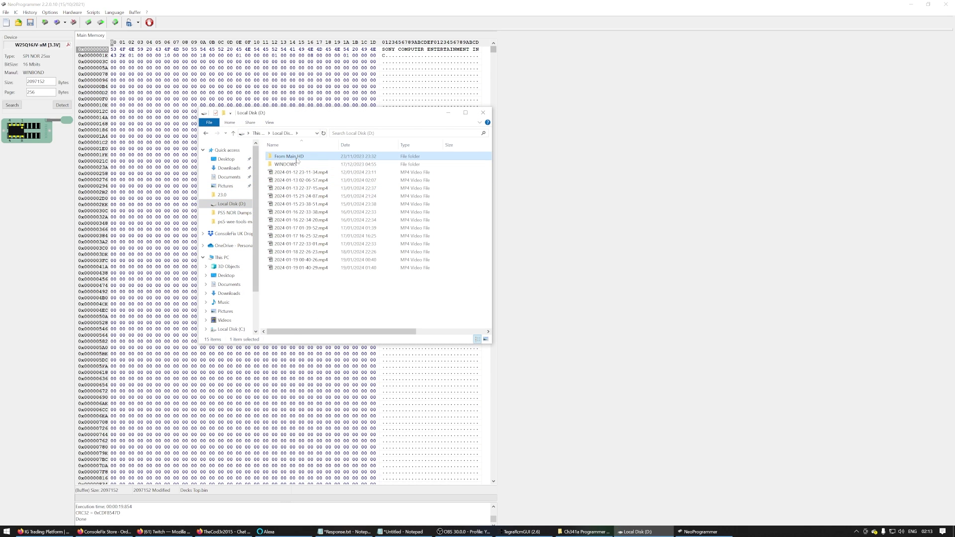
{"action": "double_click", "coordinate": [291, 157]}
{"action": "double_click", "coordinate": [291, 157]}
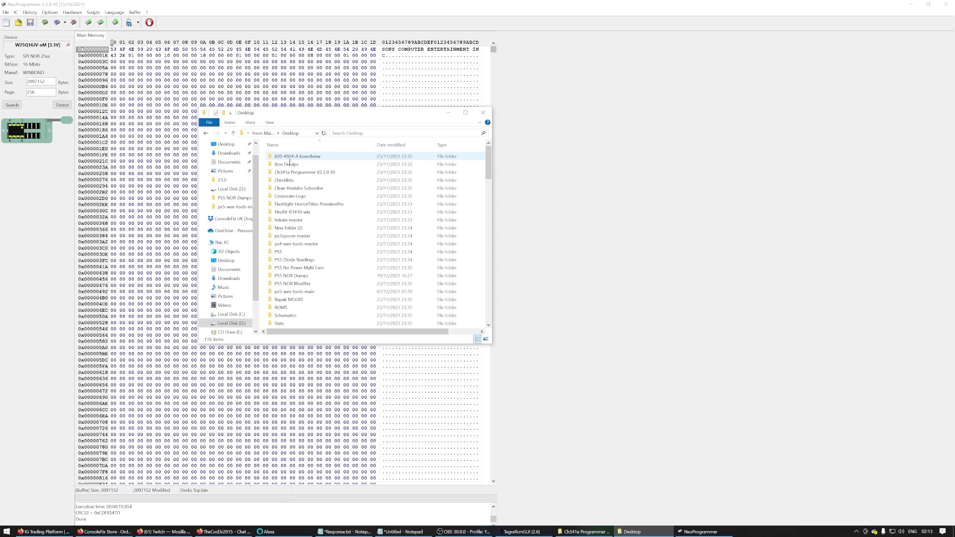
{"action": "double_click", "coordinate": [293, 284]}
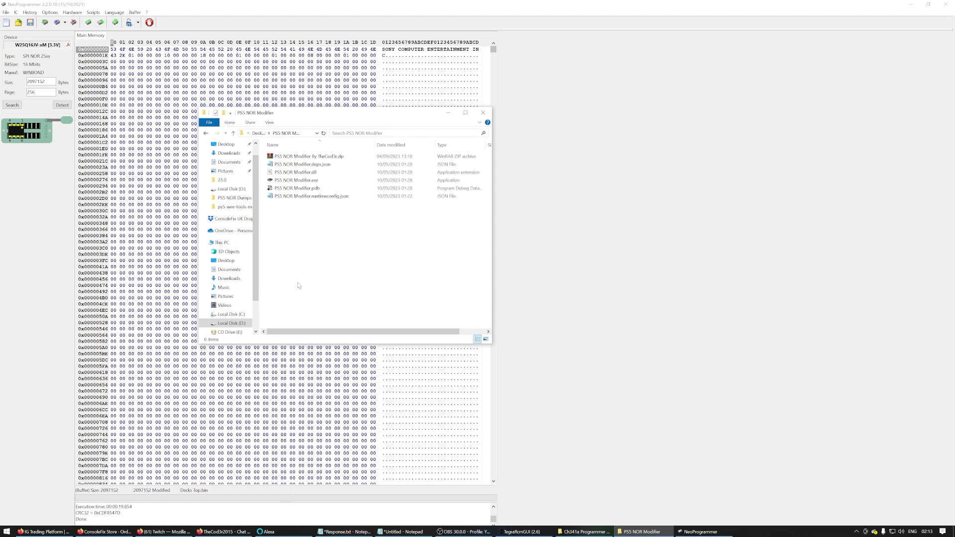
{"action": "double_click", "coordinate": [297, 180]}
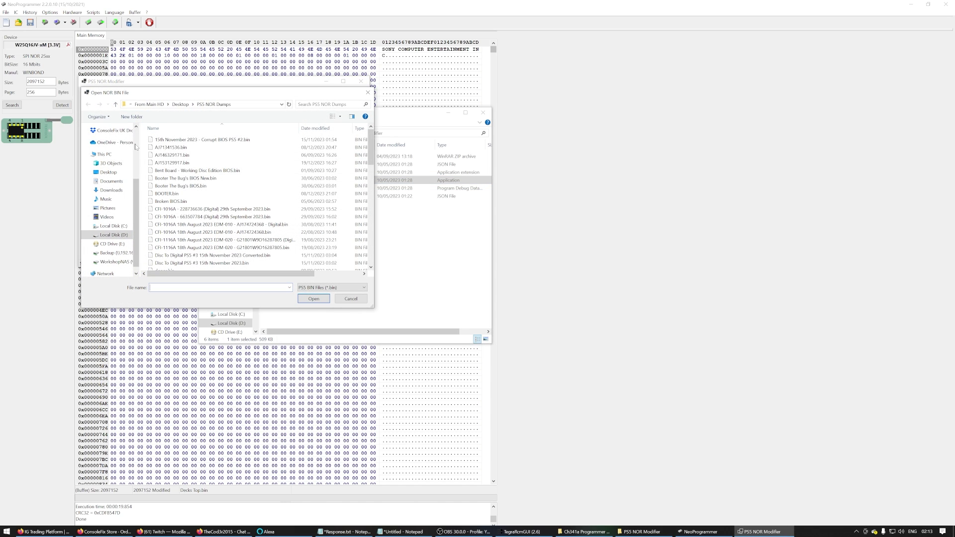
Step: Load Decks Top.bin from the Desktop as the NOR dump and copy its serial number
{"action": "left_click", "coordinate": [108, 172]}
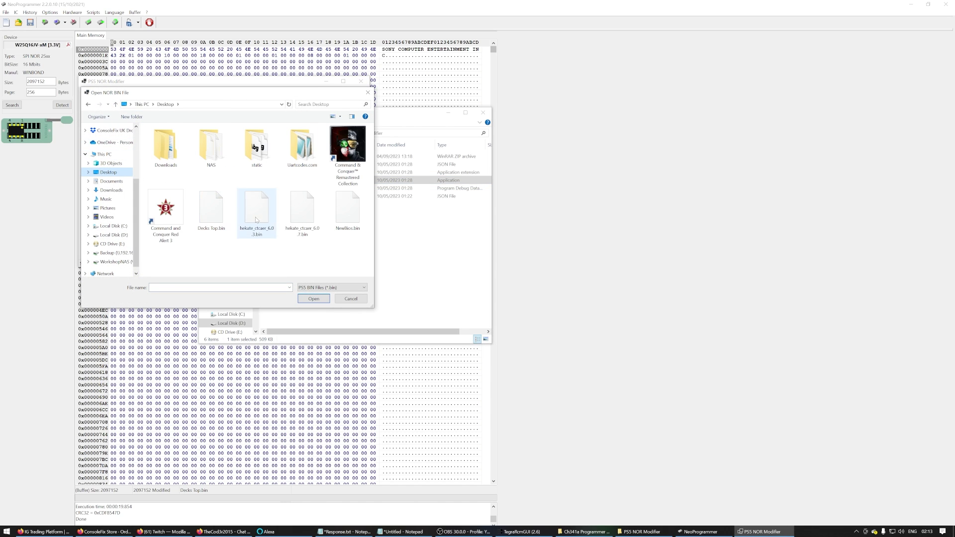
{"action": "double_click", "coordinate": [208, 214]}
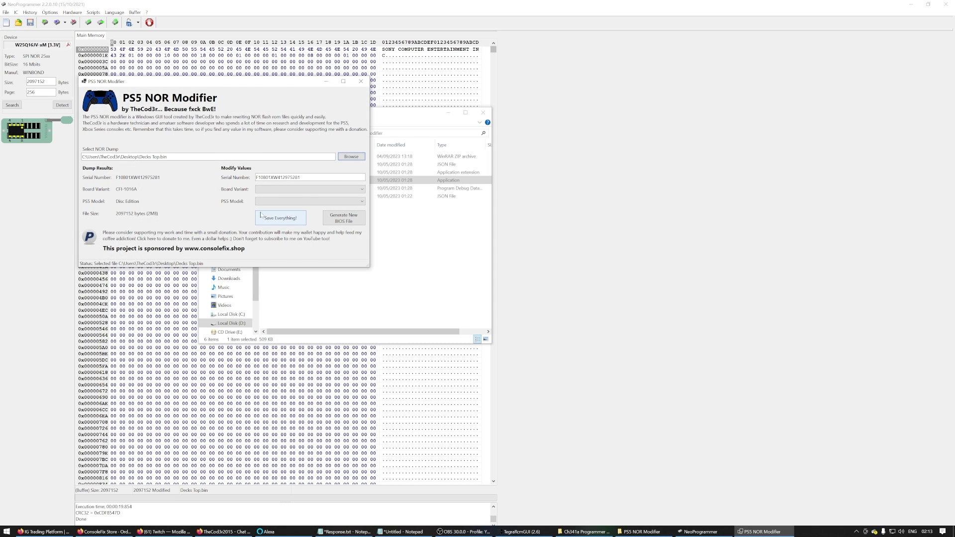
{"action": "left_click", "coordinate": [308, 200]}
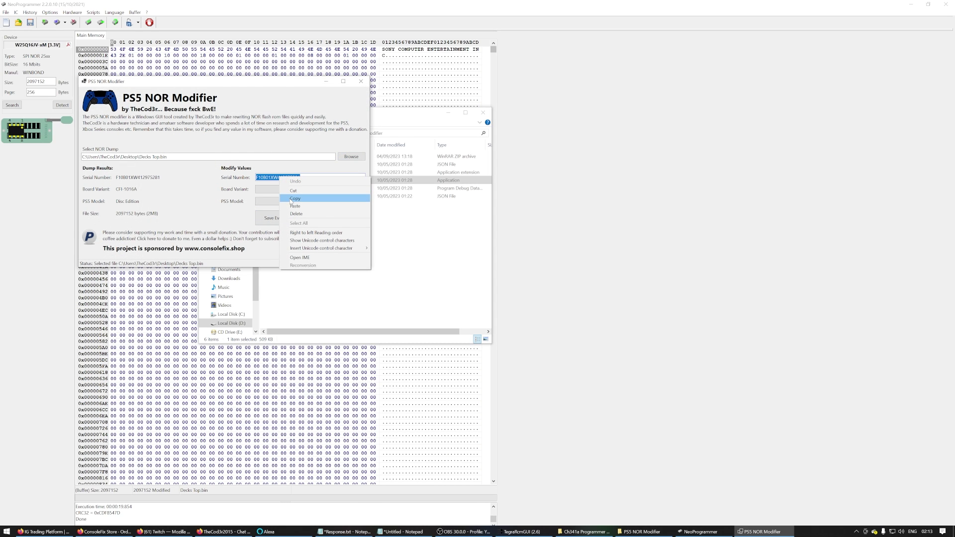
{"action": "left_click", "coordinate": [209, 191]}
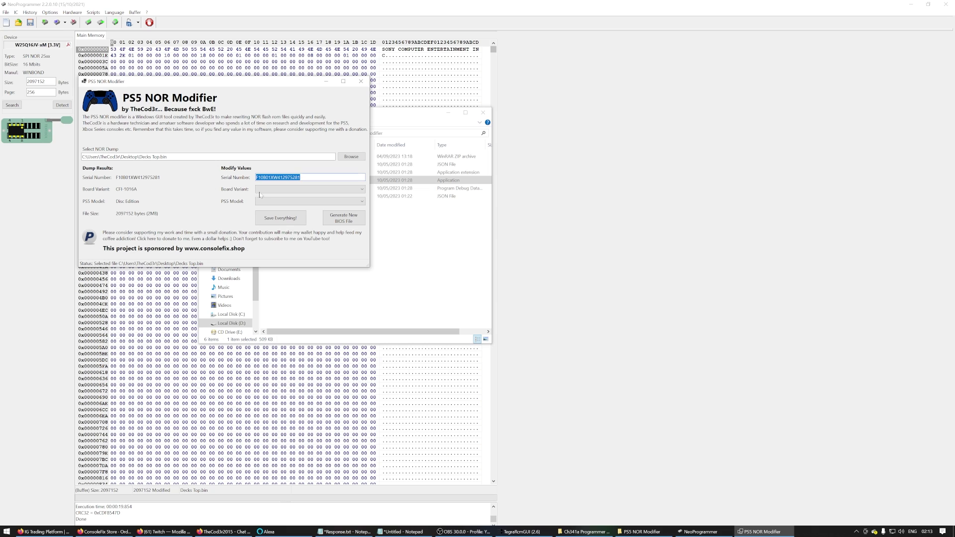
Step: Load the EDM-020 CFI-1116B Digital Edition dump from the PS5 NOR Dumps folder
{"action": "left_click", "coordinate": [351, 157]}
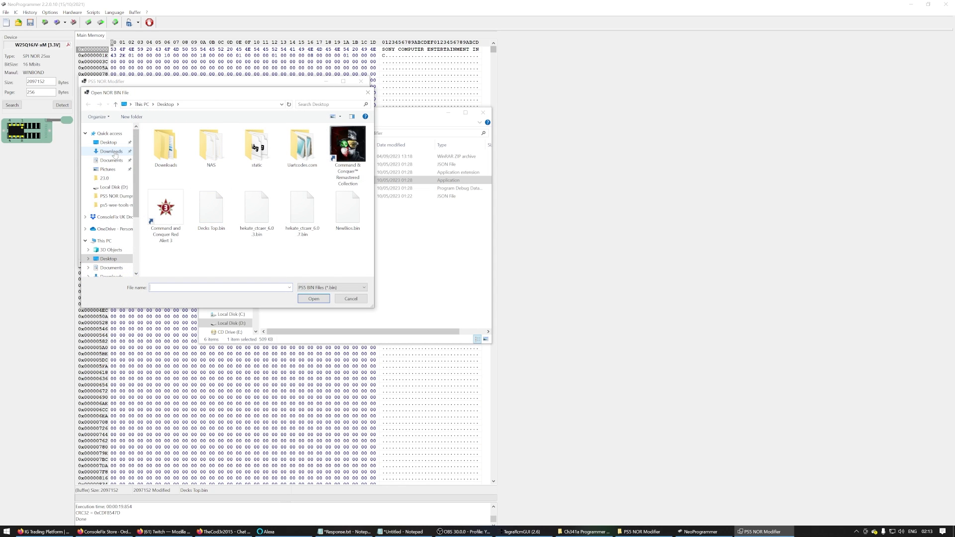
{"action": "left_click", "coordinate": [116, 196]}
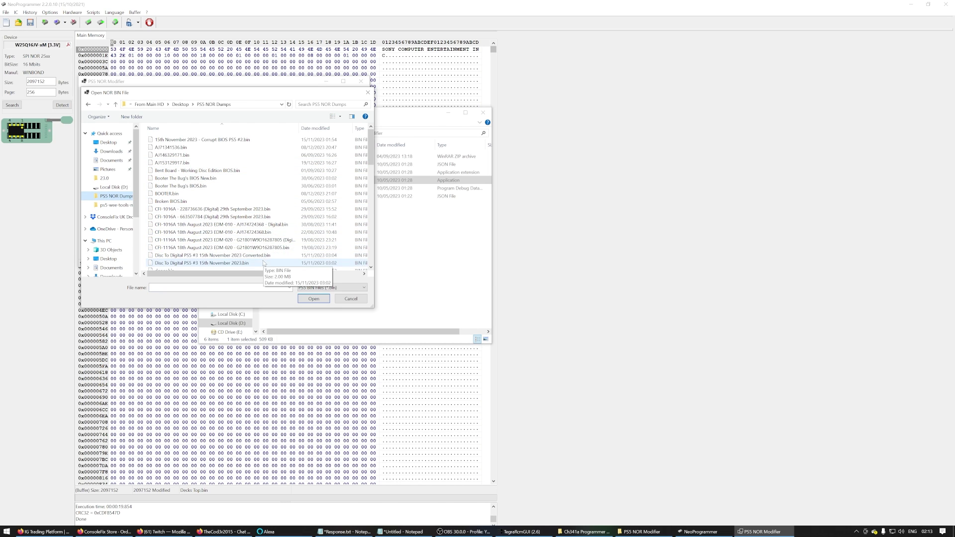
{"action": "scroll", "coordinate": [259, 259], "scroll_direction": "down", "scroll_amount": 4}
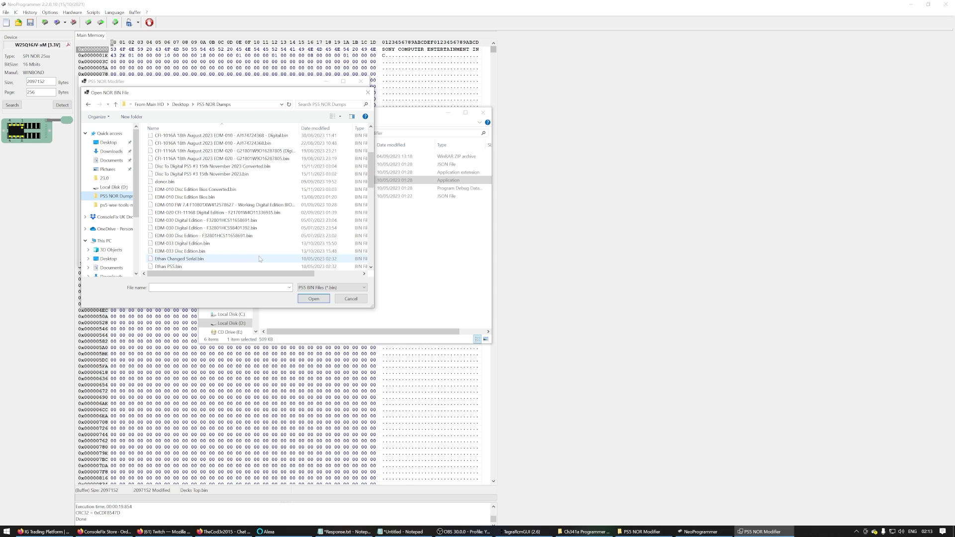
{"action": "double_click", "coordinate": [253, 212]}
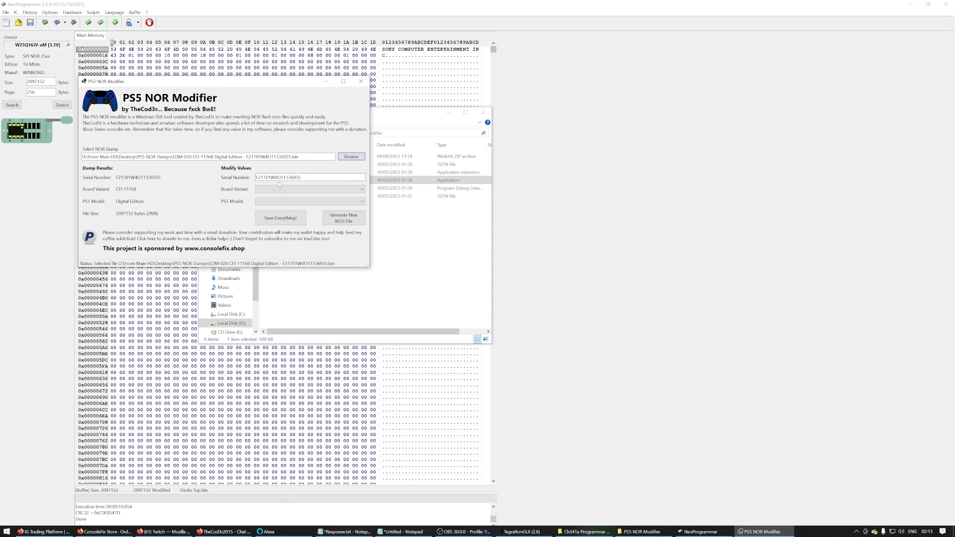
Step: Set the board variant to CFI-1016A and the PS5 model to Digital Edition
{"action": "left_click", "coordinate": [275, 190]}
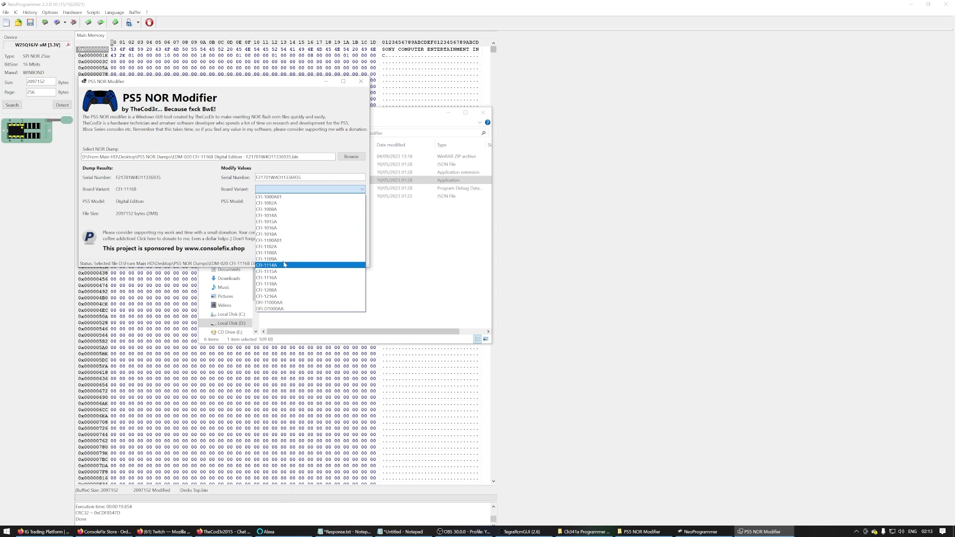
{"action": "left_click", "coordinate": [283, 228]}
{"action": "left_click", "coordinate": [281, 201]}
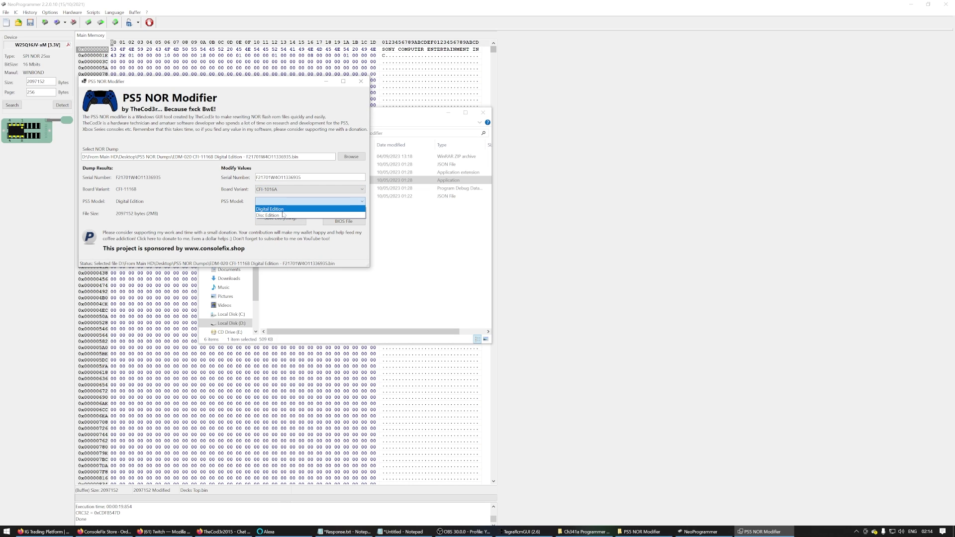
{"action": "left_click", "coordinate": [283, 211]}
Step: Replace the serial number under the values to modify with the copied serial number of the original console
{"action": "double_click", "coordinate": [293, 178]}
{"action": "right_click", "coordinate": [292, 178]}
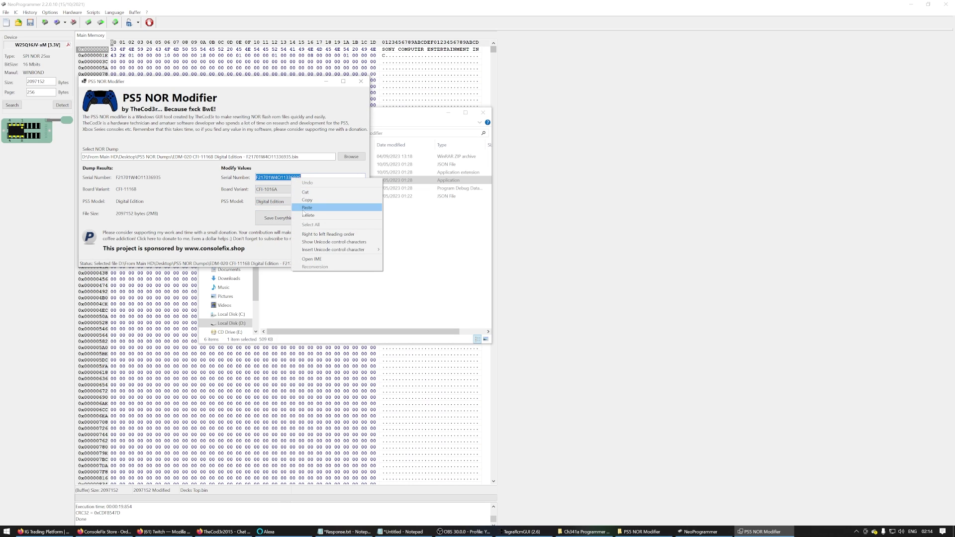
{"action": "left_click", "coordinate": [306, 208]}
{"action": "left_click", "coordinate": [351, 157]}
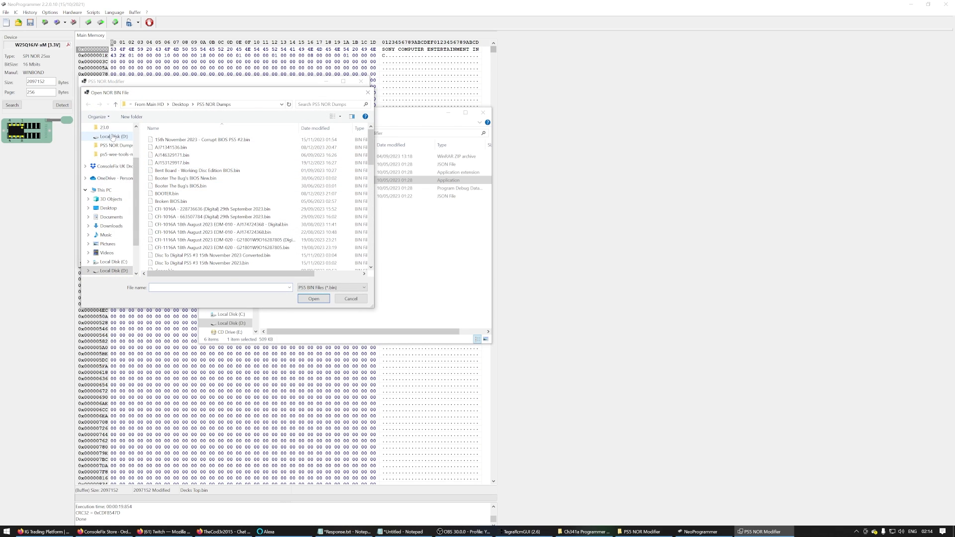
{"action": "left_click", "coordinate": [108, 208]}
{"action": "left_click", "coordinate": [175, 287]}
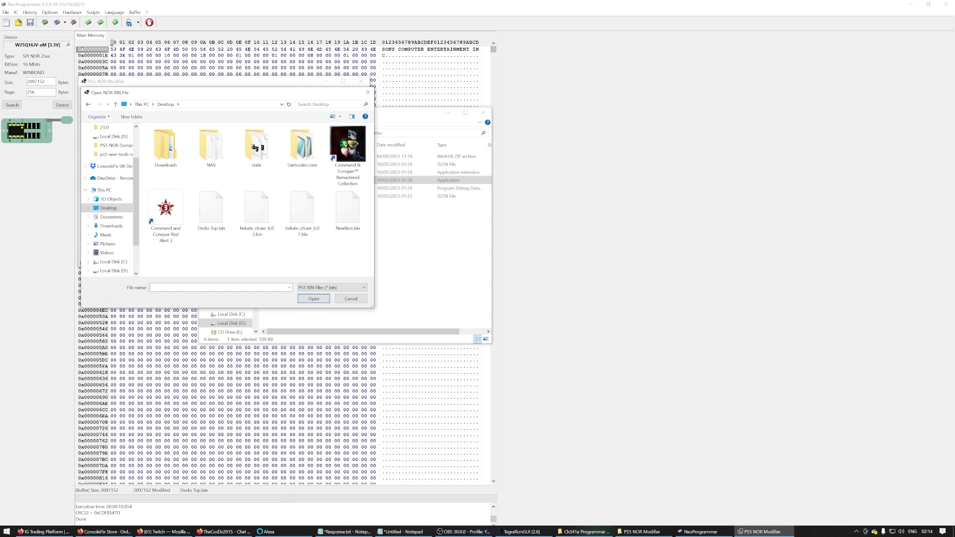
{"action": "left_click", "coordinate": [313, 299]}
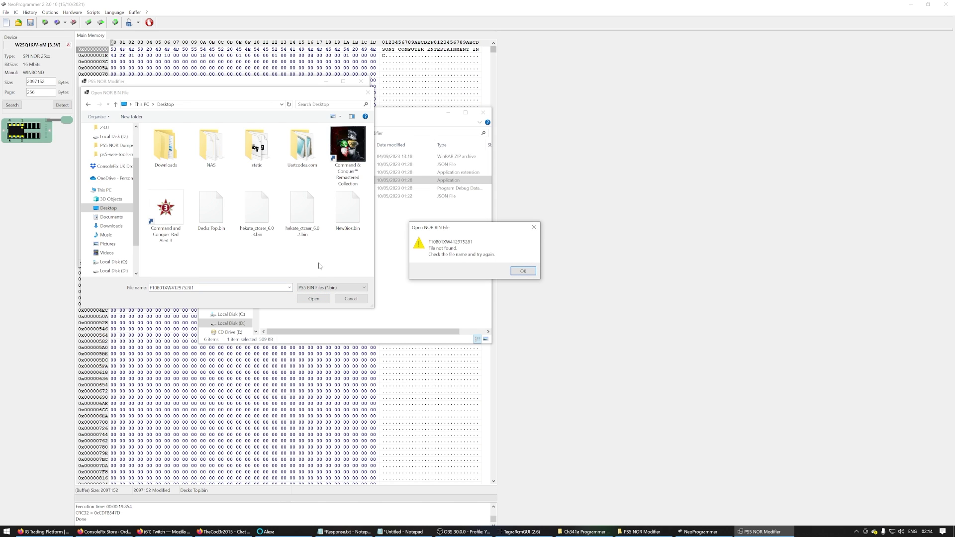
{"action": "left_click", "coordinate": [519, 275]}
{"action": "key", "text": "ctrl+c"}
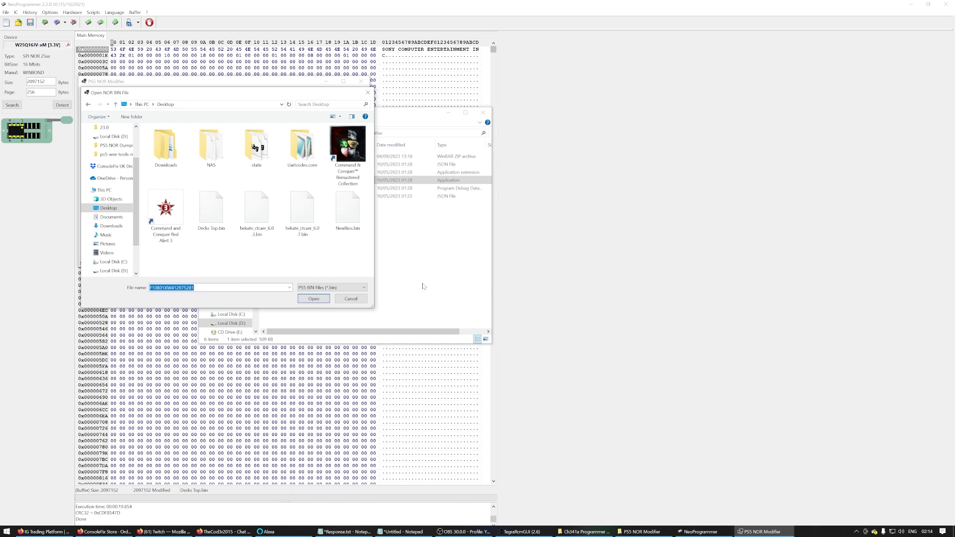
{"action": "left_click", "coordinate": [351, 298]}
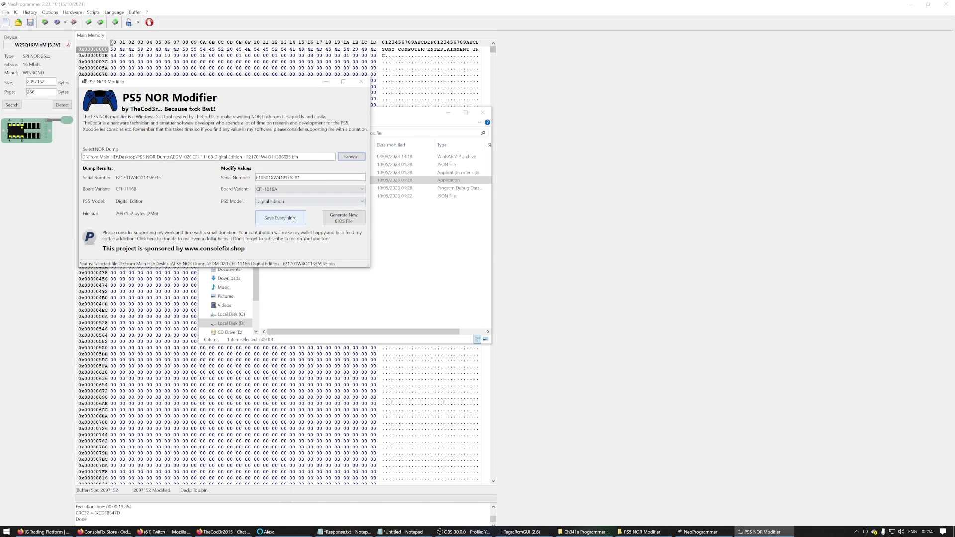
Step: Save the modified BIOS as a BIN file on the Desktop, using the original console's serial number as file name
{"action": "left_click", "coordinate": [279, 218]}
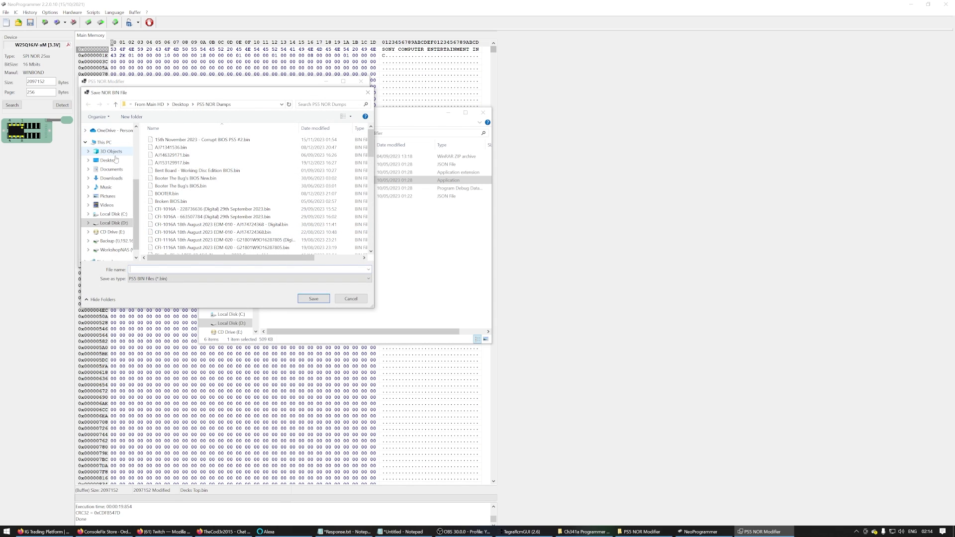
{"action": "left_click", "coordinate": [112, 161]}
{"action": "left_click", "coordinate": [209, 269]}
{"action": "key", "text": "ctrl+v"}
{"action": "left_click", "coordinate": [305, 300]}
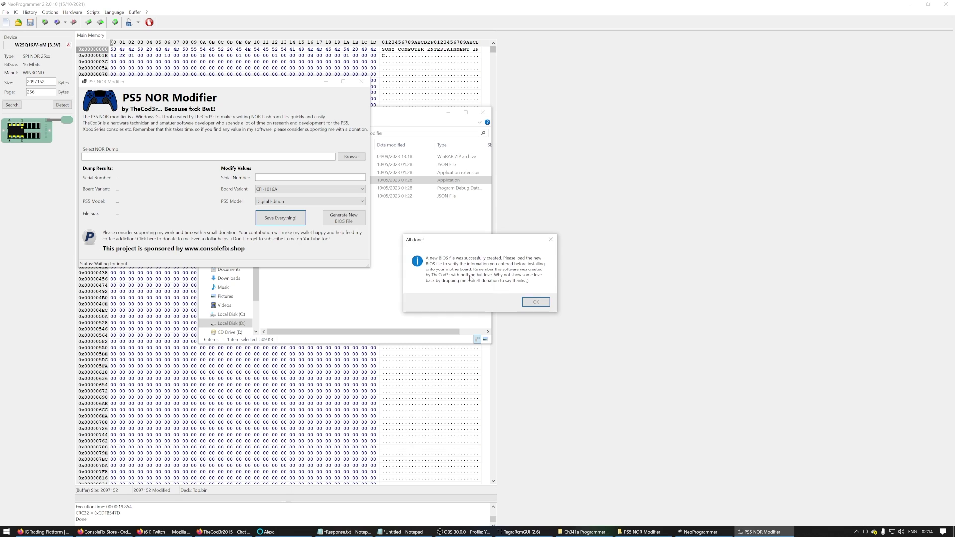
{"action": "left_click", "coordinate": [535, 302]}
Step: Load the newly saved serial-numbered BIN file from the Desktop as the NOR dump
{"action": "left_click", "coordinate": [352, 156]}
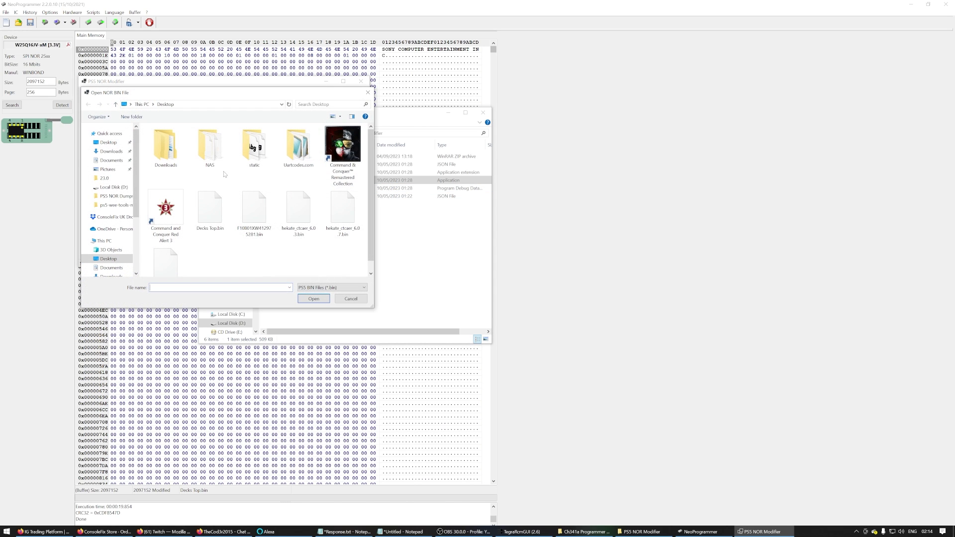
{"action": "key", "text": "ctrl+v"}
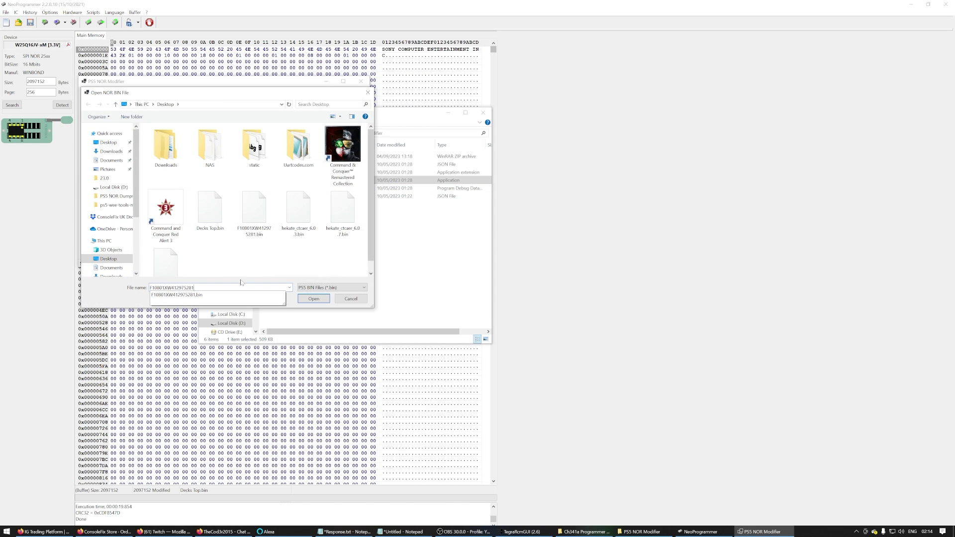
{"action": "left_click", "coordinate": [301, 299]}
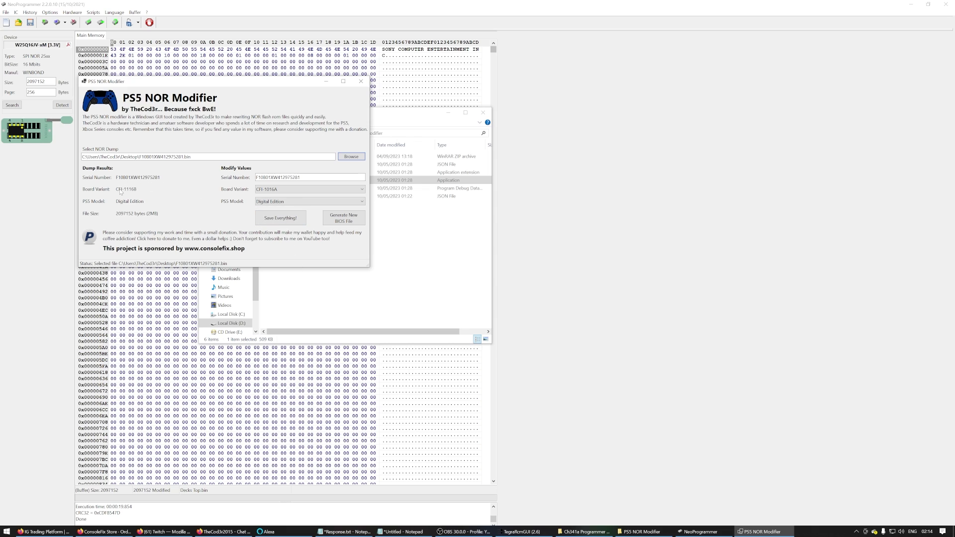
Step: Set the board variant to CFI-1016A and save over the existing serial-numbered BIN file on the Desktop
{"action": "left_click", "coordinate": [308, 189]}
{"action": "left_click", "coordinate": [279, 227]}
{"action": "left_click", "coordinate": [280, 218]}
{"action": "key", "text": "ctrl+v"}
{"action": "left_click", "coordinate": [302, 297]}
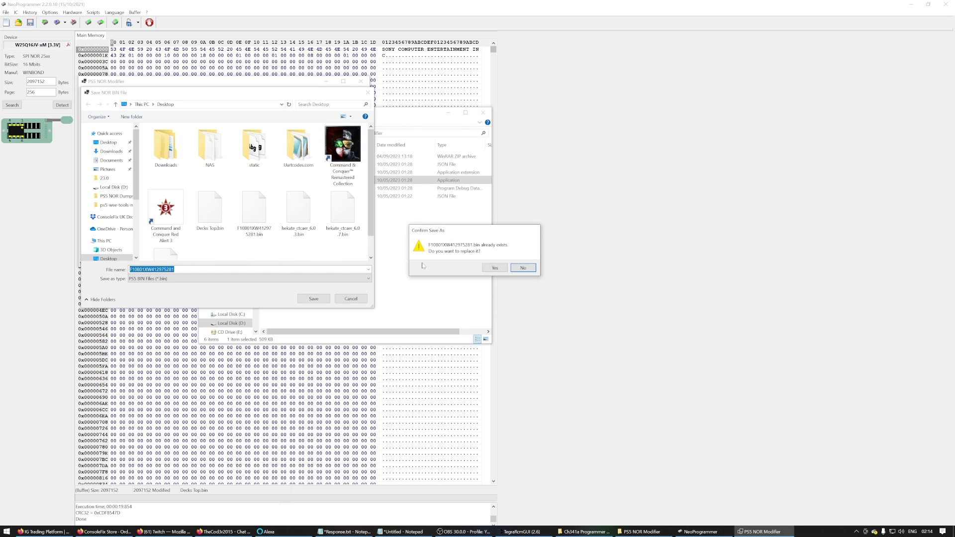
{"action": "left_click", "coordinate": [493, 267]}
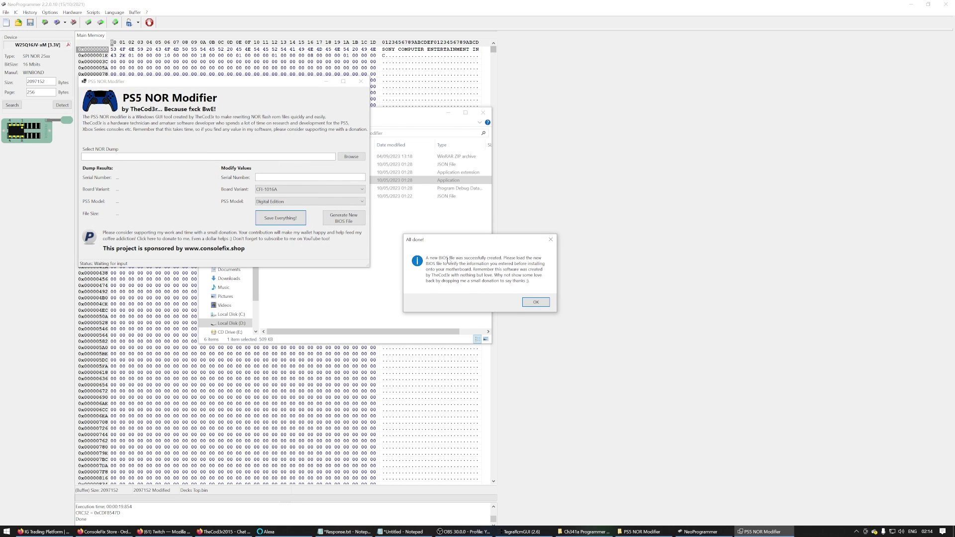
{"action": "key", "text": "Return"}
Step: Reload the overwritten serial-numbered BIN file to check its values, and close PS5 NOR Modifier
{"action": "left_click", "coordinate": [351, 156]}
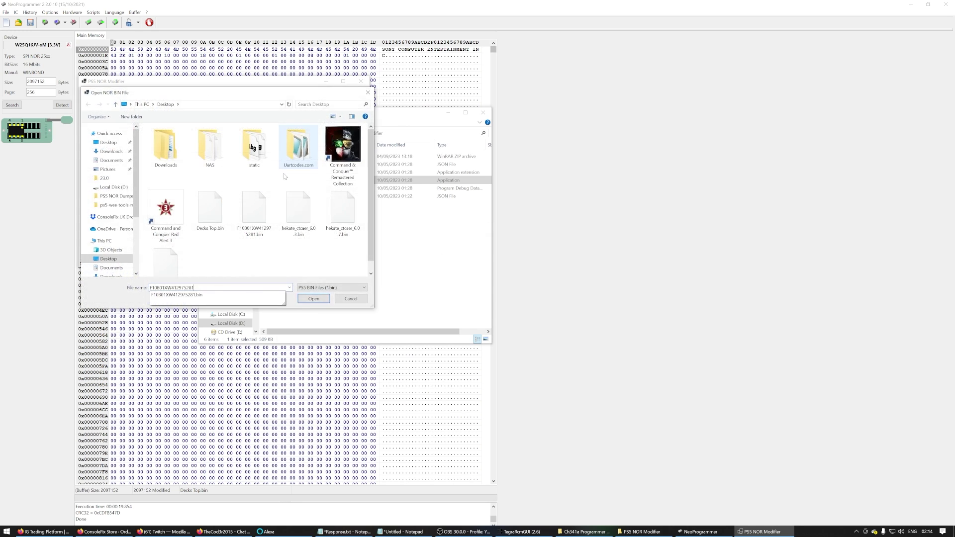
{"action": "key", "text": "Down"}
{"action": "key", "text": "Return"}
{"action": "key", "text": "Return"}
{"action": "left_click", "coordinate": [368, 92]}
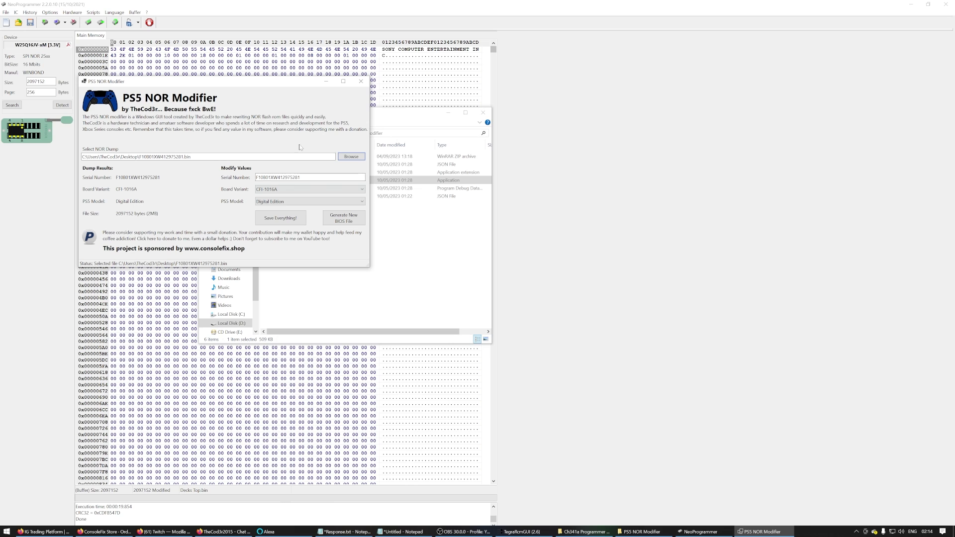
{"action": "left_click", "coordinate": [363, 81]}
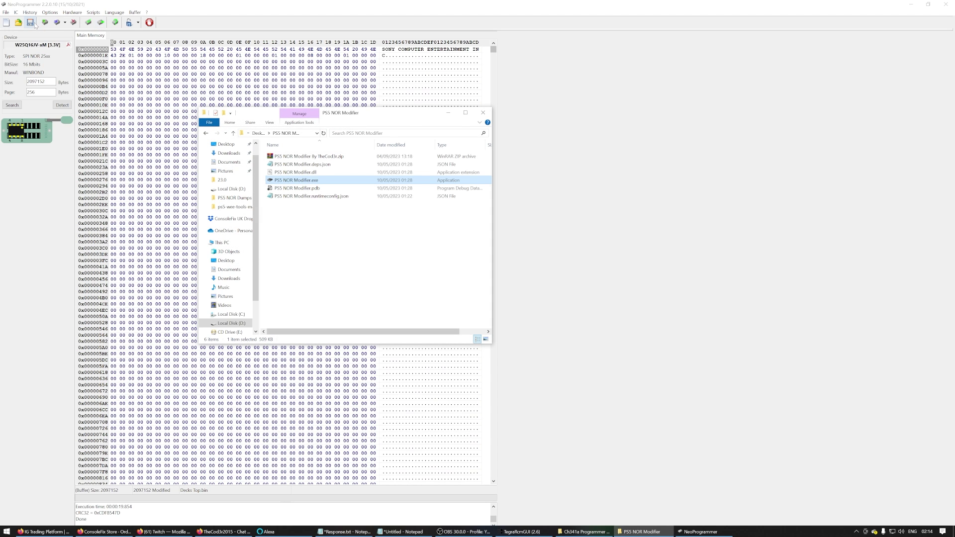
Step: Open the serial-numbered BIN file from the Desktop in NeoProgrammer, and erase and program the chip with it
{"action": "left_click", "coordinate": [18, 22]}
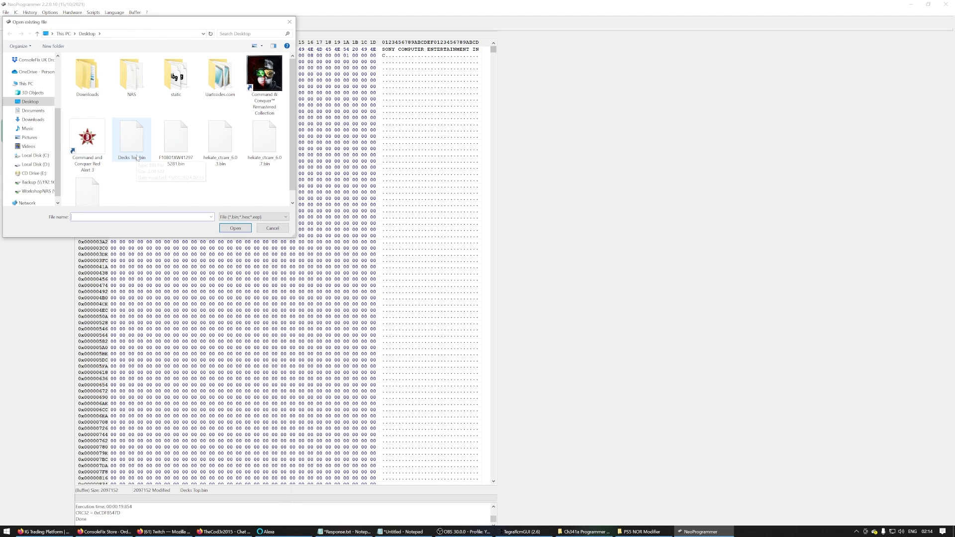
{"action": "double_click", "coordinate": [176, 150]}
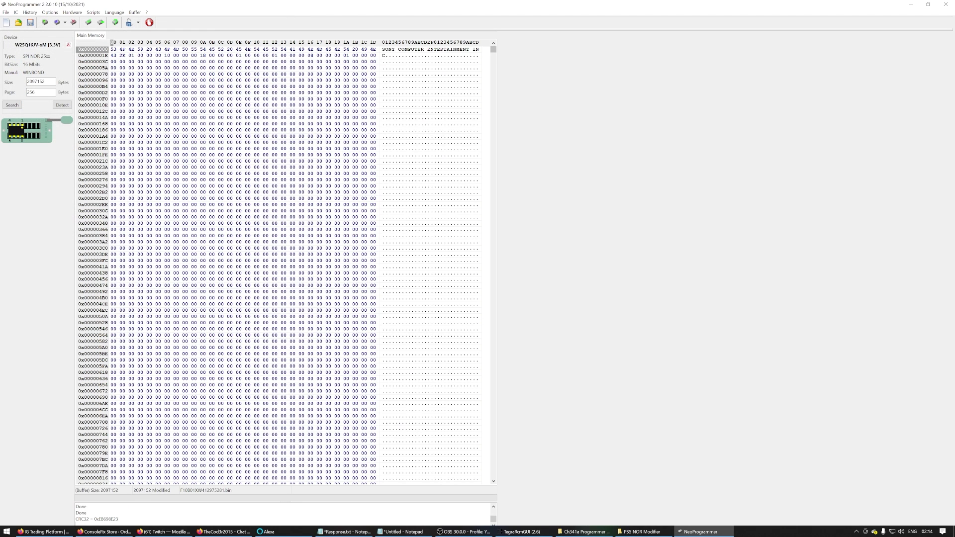
{"action": "left_click", "coordinate": [57, 22]}
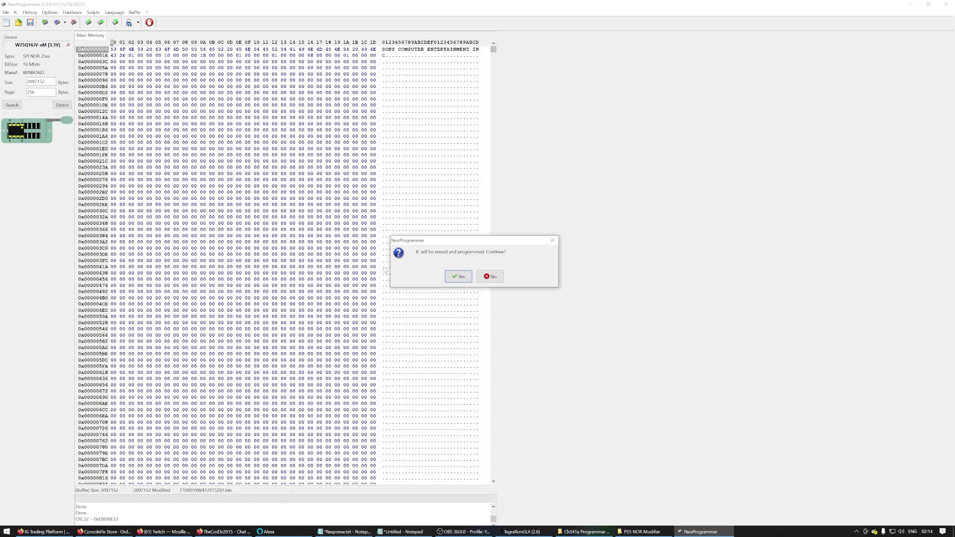
{"action": "left_click", "coordinate": [458, 276]}
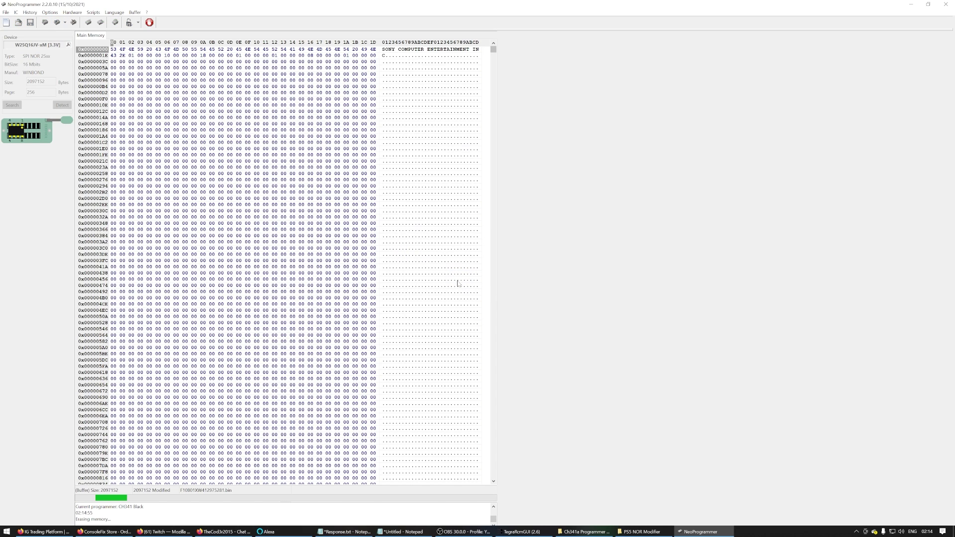